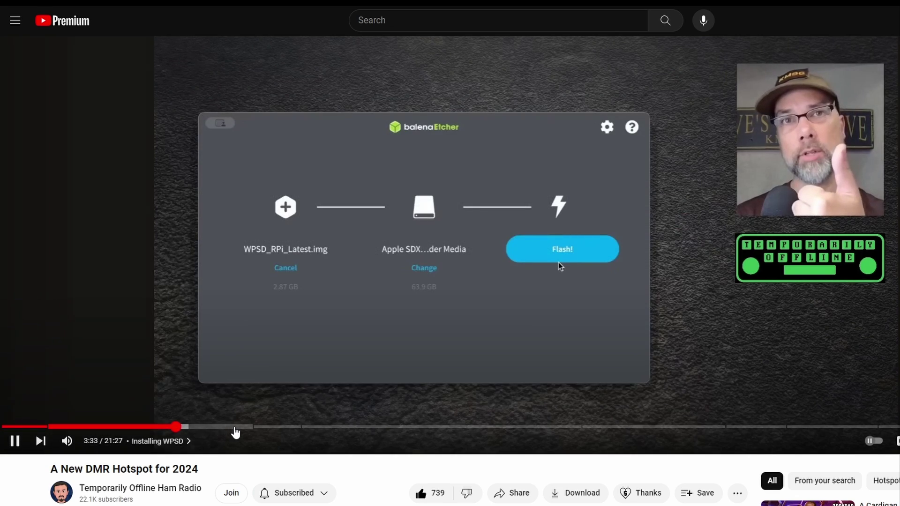
Skip the tutorial video ahead to the Installing WPSD chapter, where balenaEtcher shows WPSD_RPi_Latest.img
{"action": "left_click", "coordinate": [237, 430]}
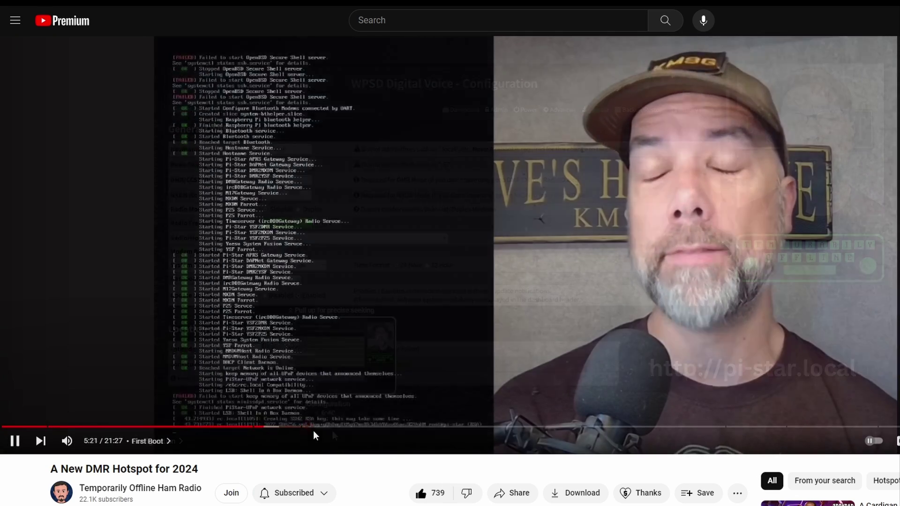
Seek the tutorial to its Configuration chapter at about 7:32
{"action": "left_click", "coordinate": [343, 428]}
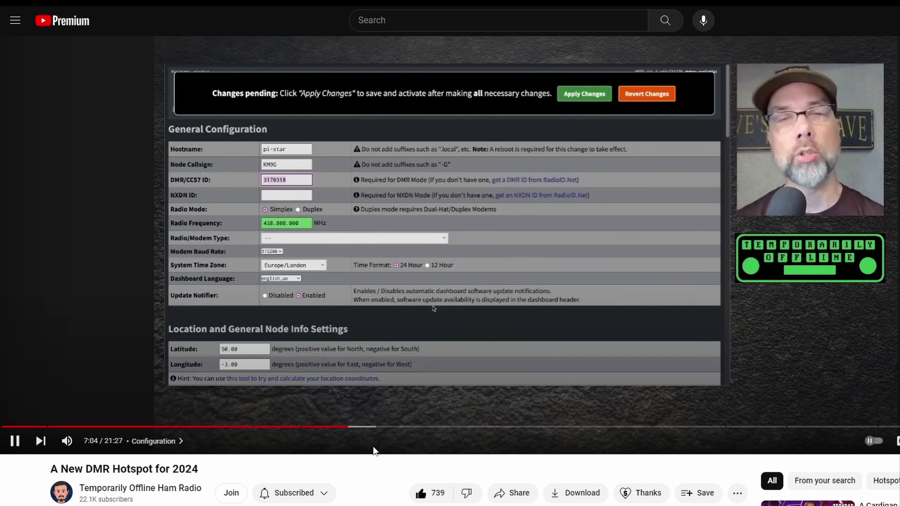
{"action": "left_click", "coordinate": [372, 427]}
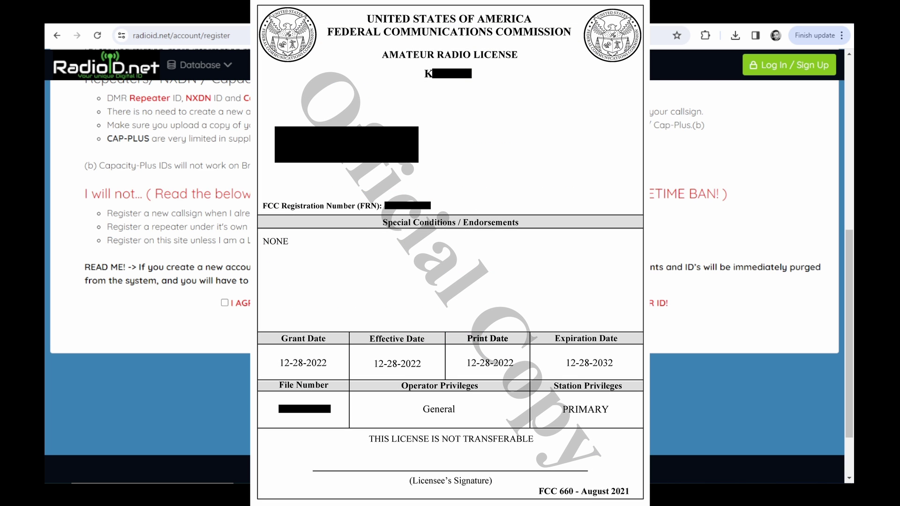
Tick the RadioID.net 'I AGREE' box confirming no existing DMR ID
{"action": "scroll", "coordinate": [150, 234], "scroll_direction": "down", "scroll_amount": 1}
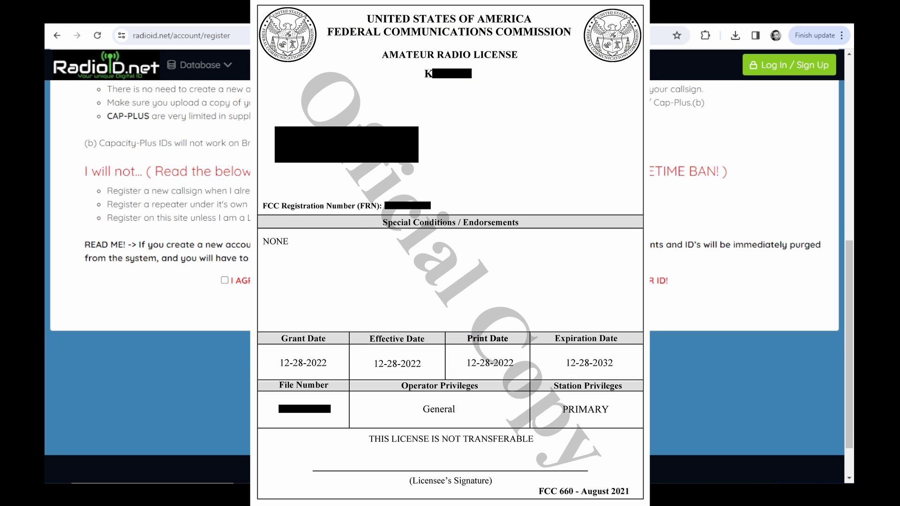
{"action": "scroll", "coordinate": [150, 235], "scroll_direction": "down", "scroll_amount": 1}
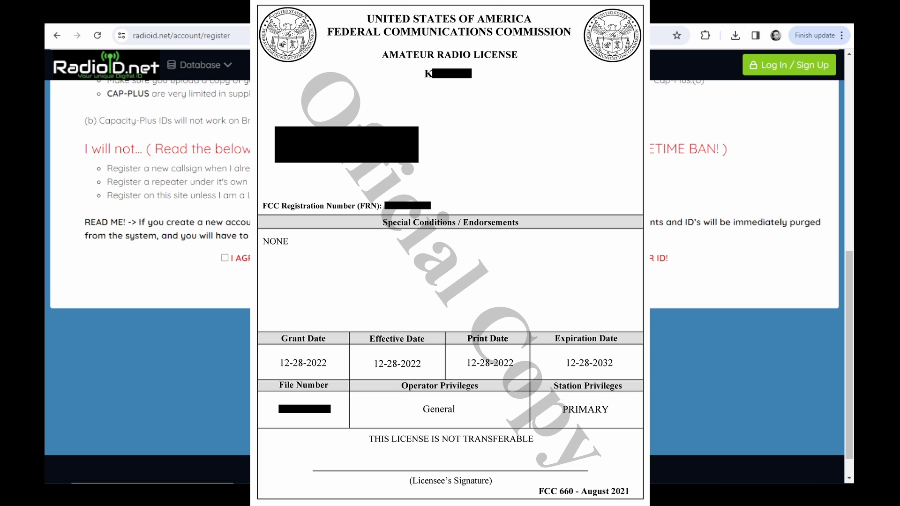
{"action": "scroll", "coordinate": [150, 235], "scroll_direction": "down", "scroll_amount": 1}
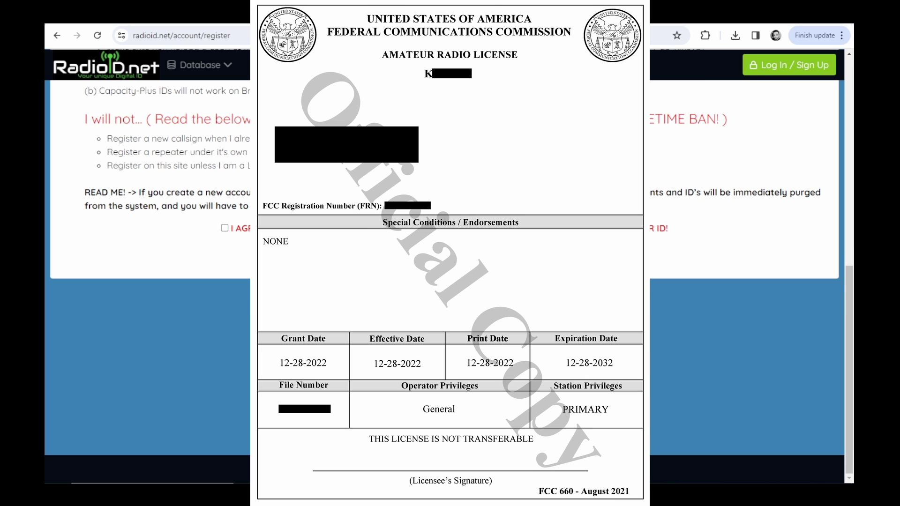
{"action": "left_click", "coordinate": [224, 228]}
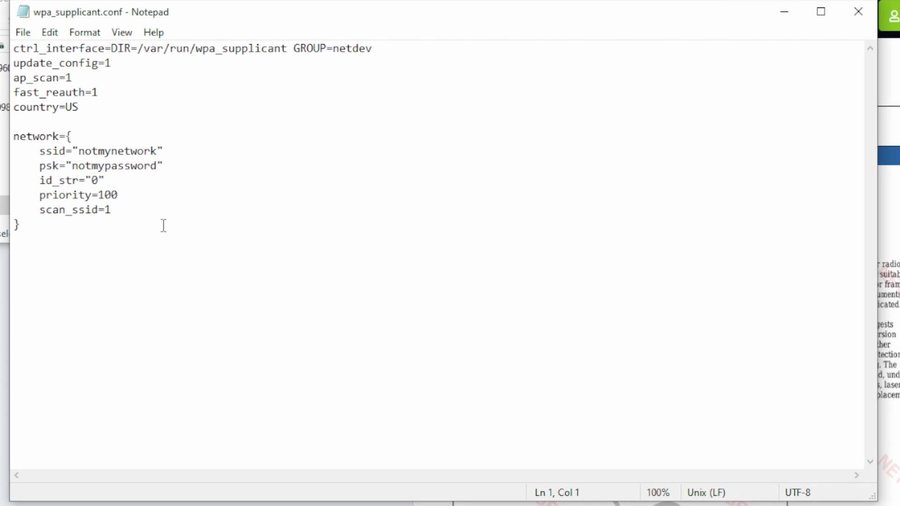
Find the pi-star IP 192.168.1.162 and enter the default username on its configure page
{"action": "left_click_drag", "start_coordinate": [163, 226], "coordinate": [80, 221]}
{"action": "left_click", "coordinate": [158, 250]}
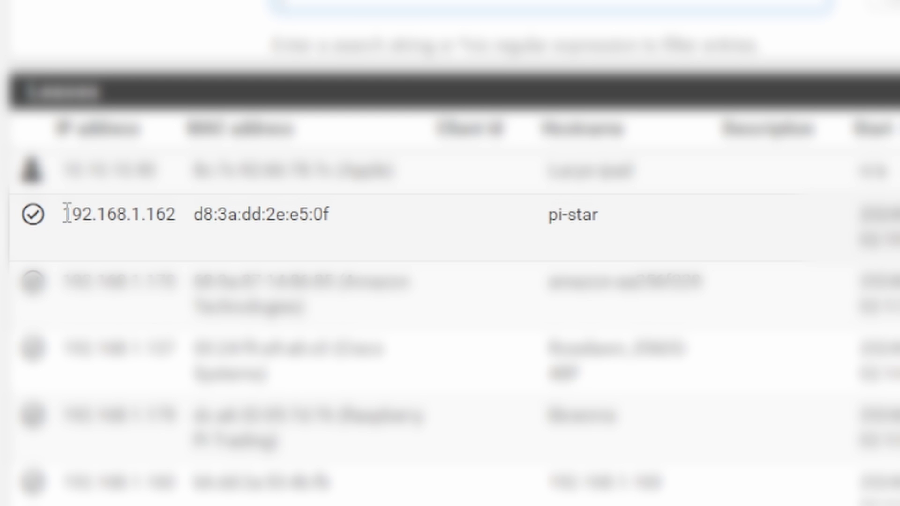
{"action": "left_click_drag", "start_coordinate": [61, 213], "coordinate": [758, 237]}
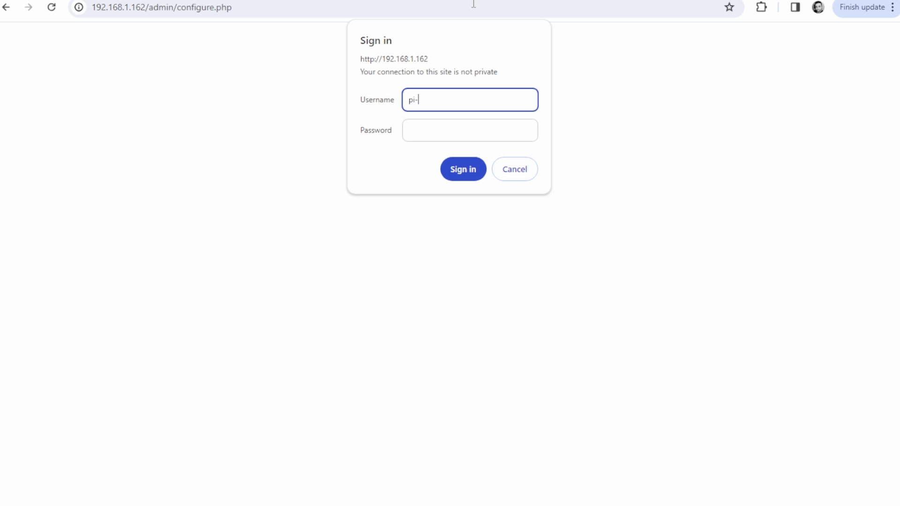
{"action": "type", "text": "pi-star"}
{"action": "key", "text": "Tab"}
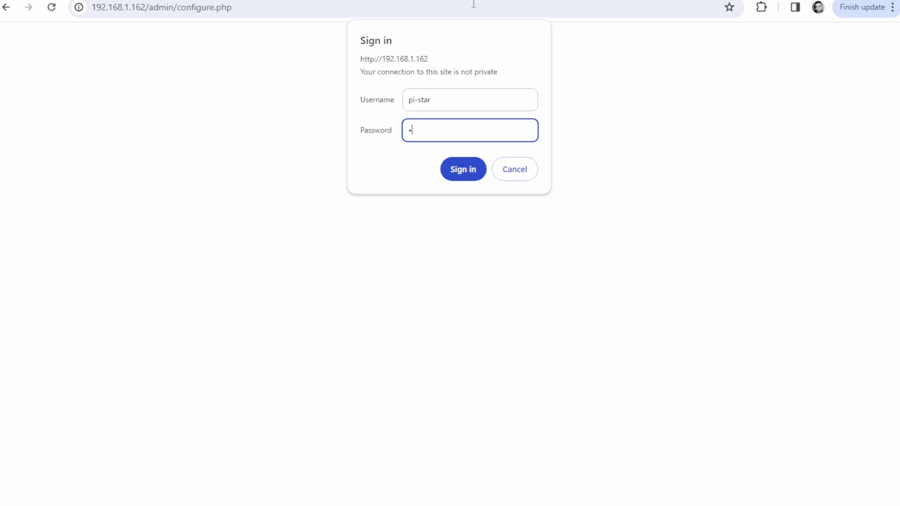
Sign in with the default password and decline Chrome's offer to save it
{"action": "type", "text": "raspberry"}
{"action": "key", "text": "Return"}
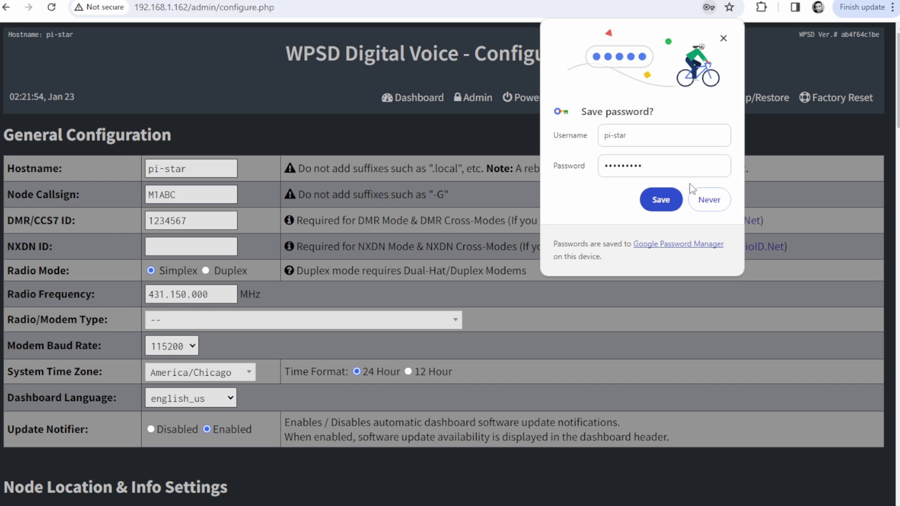
{"action": "left_click", "coordinate": [702, 198]}
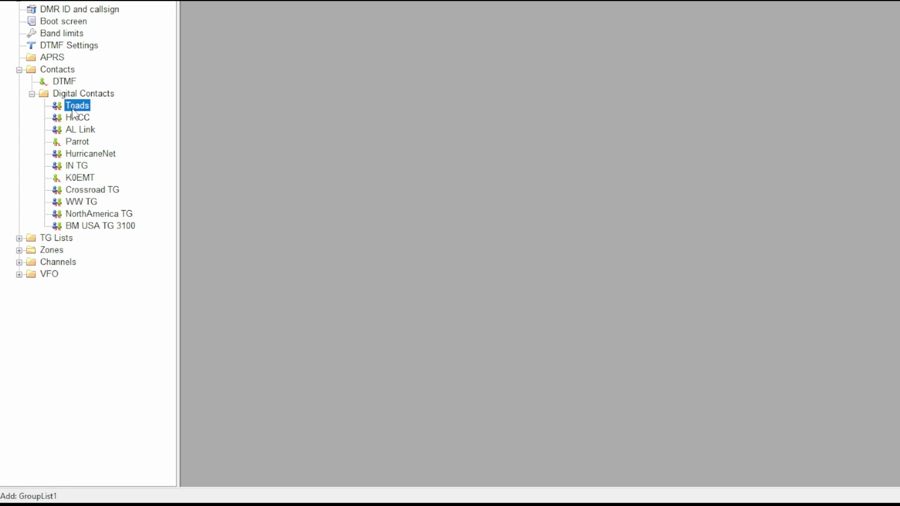
Review each digital contact from Toads through BM USA TG 3100 (Call ID 3100, Group Call)
{"action": "double_click", "coordinate": [75, 106]}
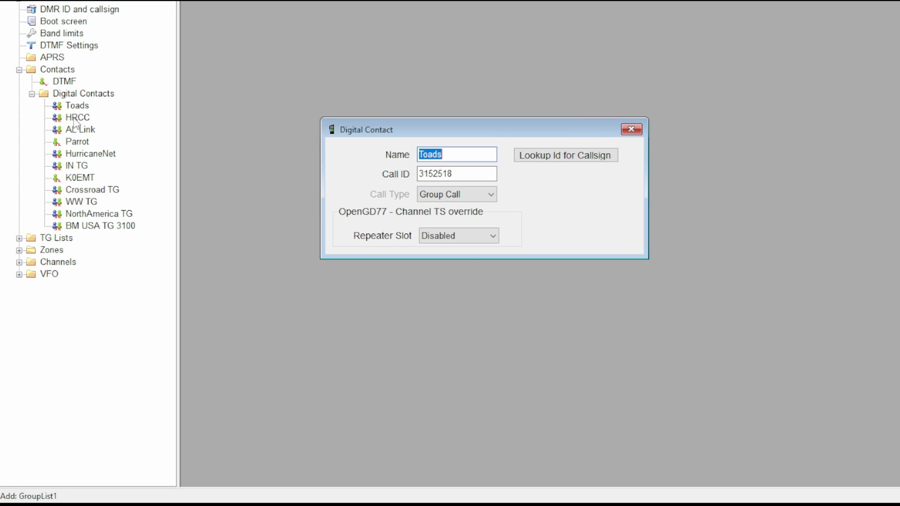
{"action": "left_click", "coordinate": [75, 118]}
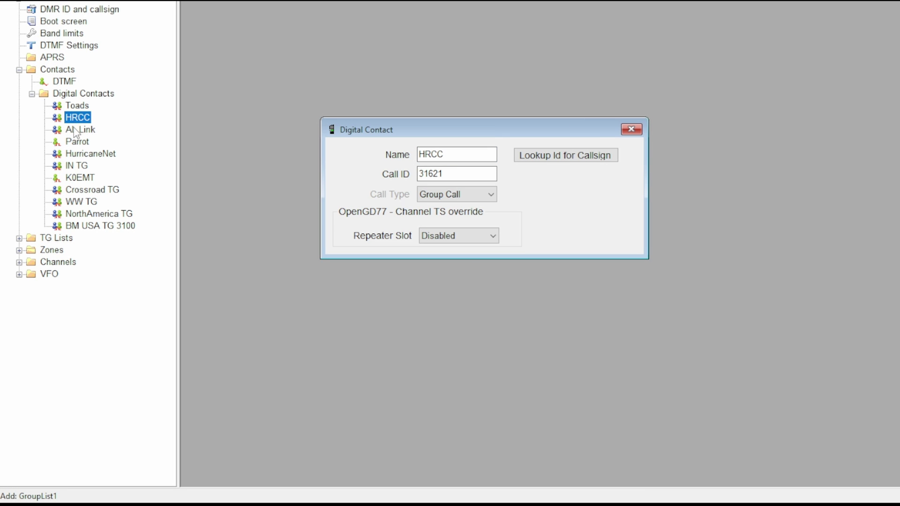
{"action": "left_click", "coordinate": [73, 128]}
{"action": "left_click", "coordinate": [72, 145]}
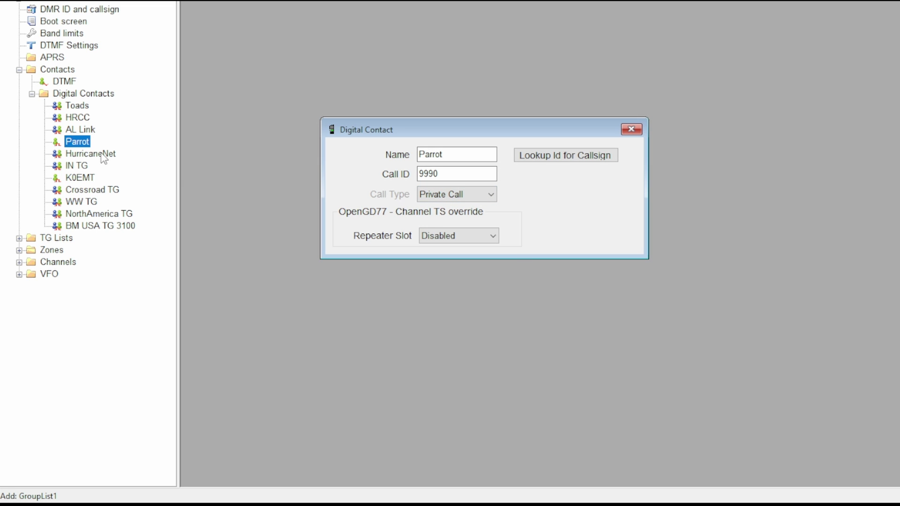
{"action": "left_click", "coordinate": [83, 169]}
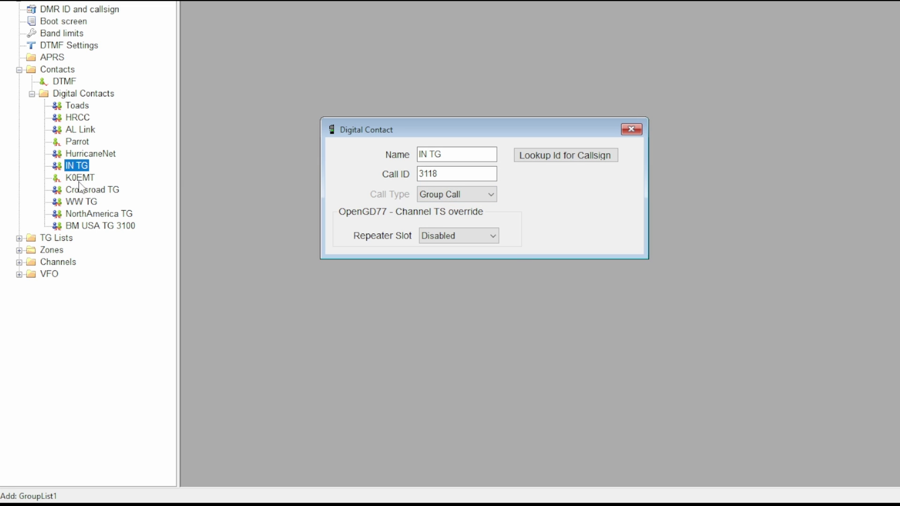
{"action": "key", "text": "Down"}
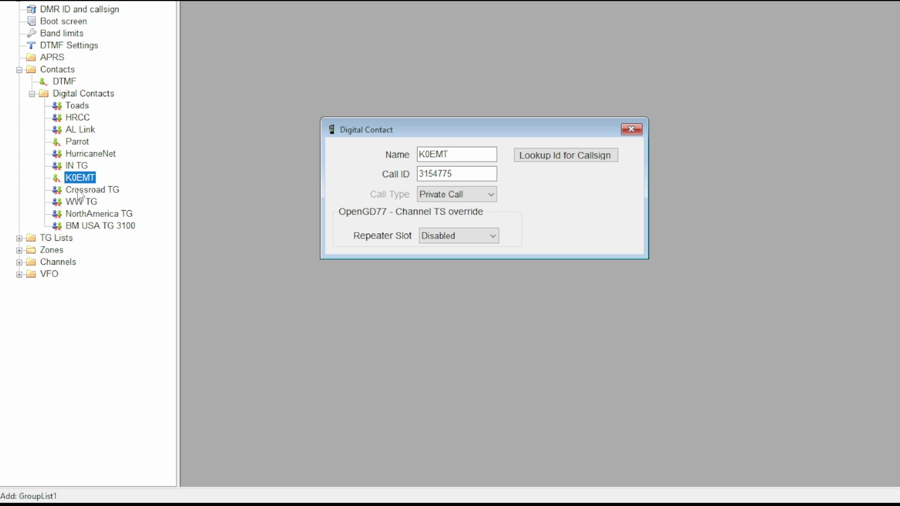
{"action": "left_click", "coordinate": [79, 191]}
{"action": "left_click", "coordinate": [74, 205]}
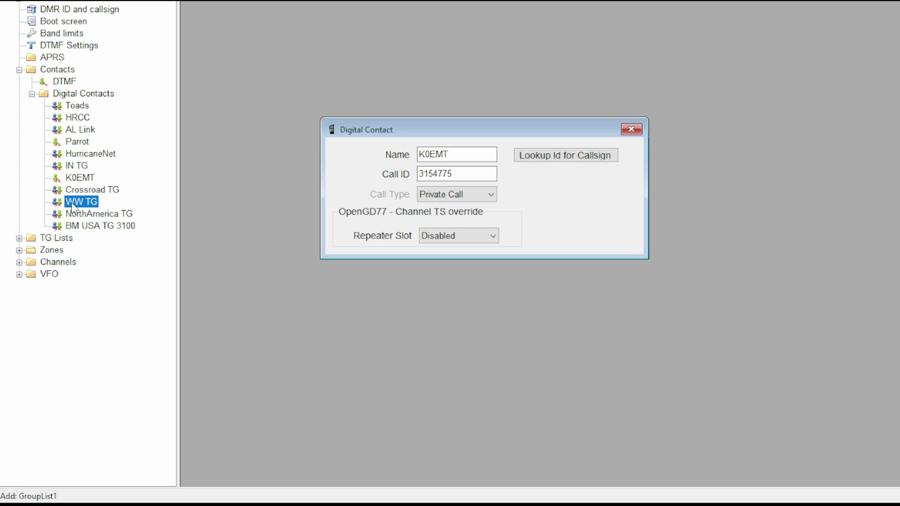
{"action": "left_click", "coordinate": [70, 215]}
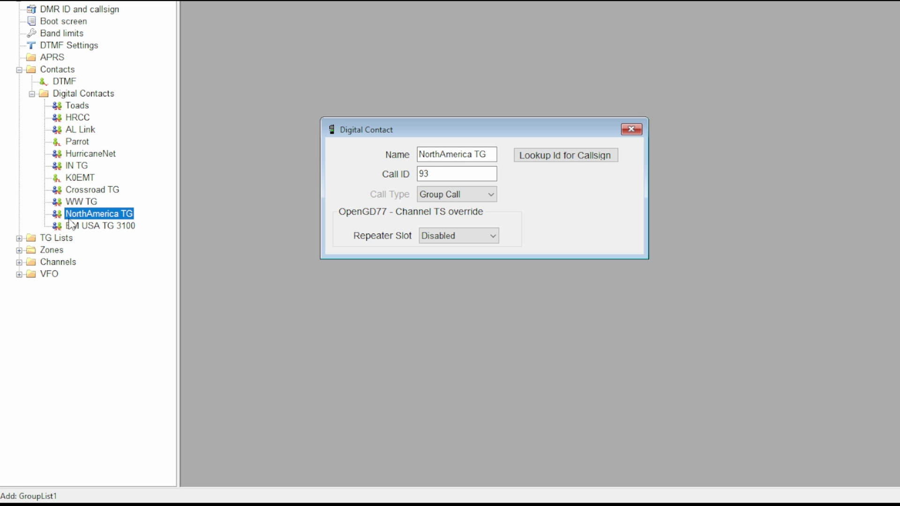
{"action": "left_click", "coordinate": [70, 227]}
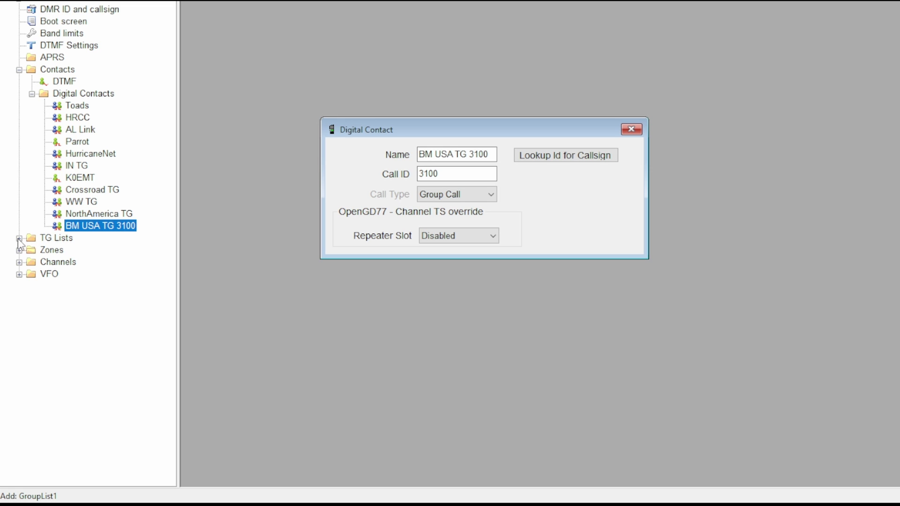
Expand TG Lists to select GroupList1, then expand the Zones list
{"action": "left_click", "coordinate": [19, 239]}
{"action": "left_click", "coordinate": [82, 253]}
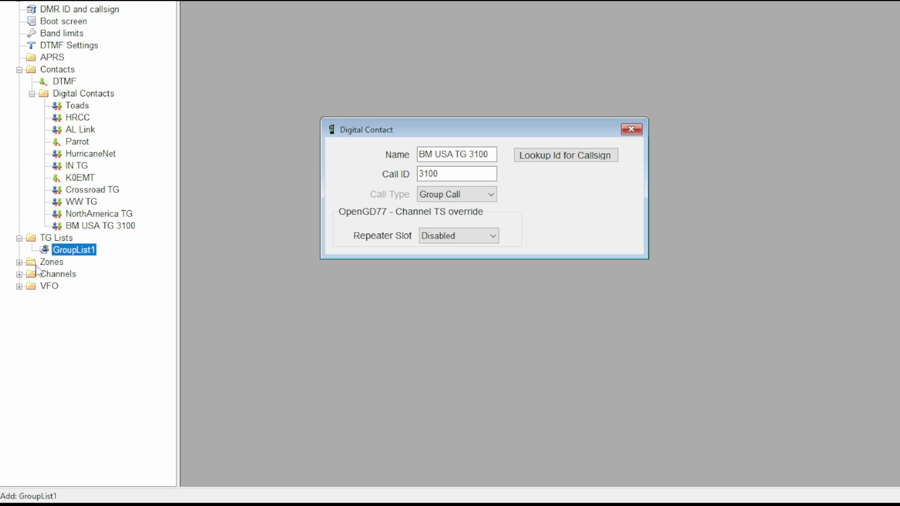
{"action": "left_click", "coordinate": [19, 262]}
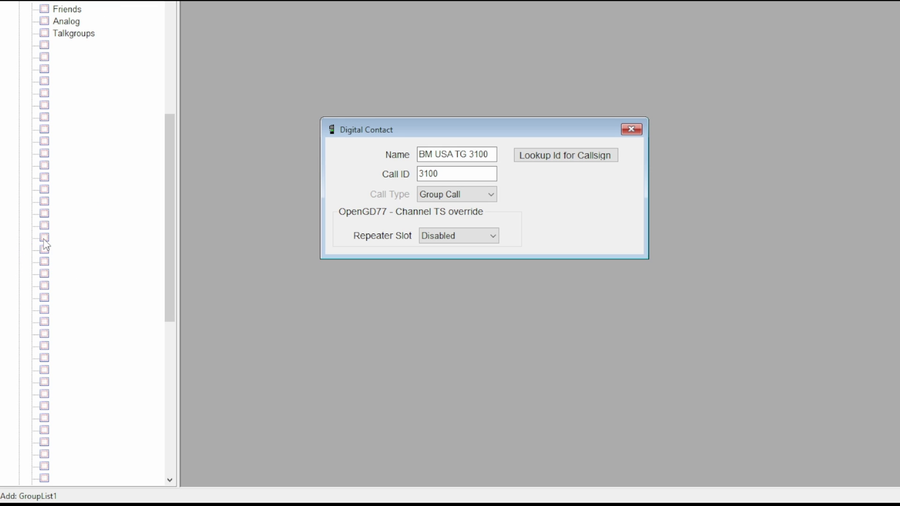
Check the Talkgroups zone, then write the codeplug to the radio from OpenGD77 Support
{"action": "double_click", "coordinate": [67, 34]}
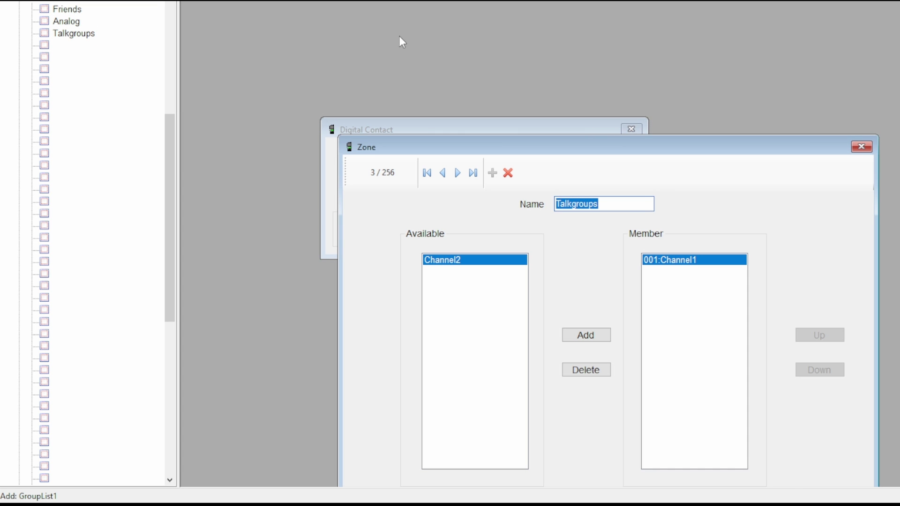
{"action": "left_click", "coordinate": [863, 148]}
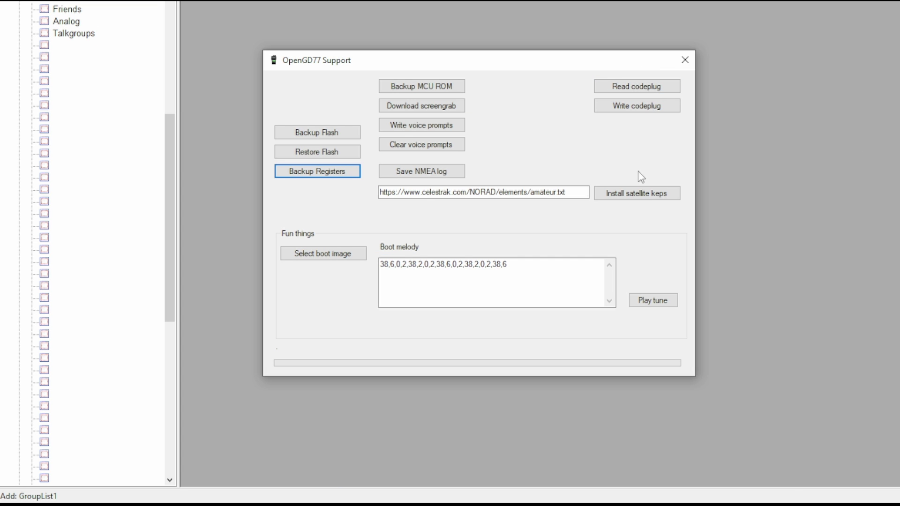
{"action": "left_click", "coordinate": [649, 108]}
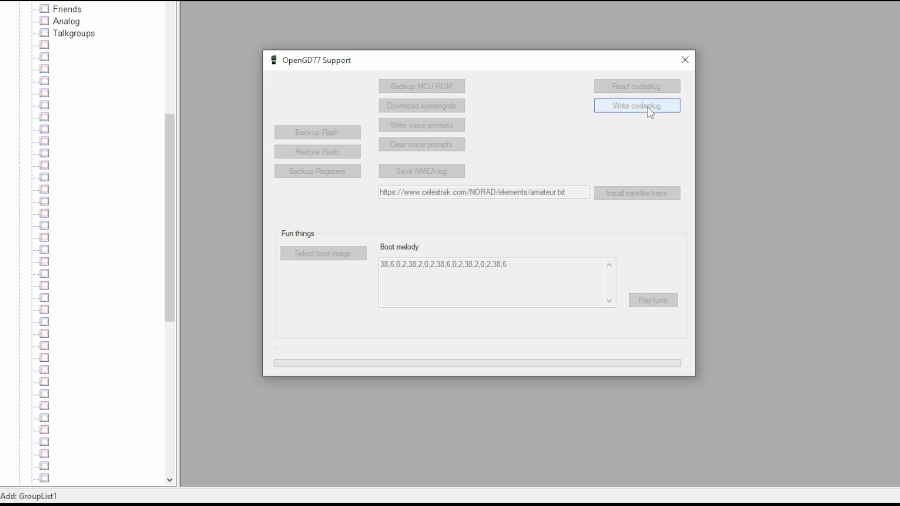